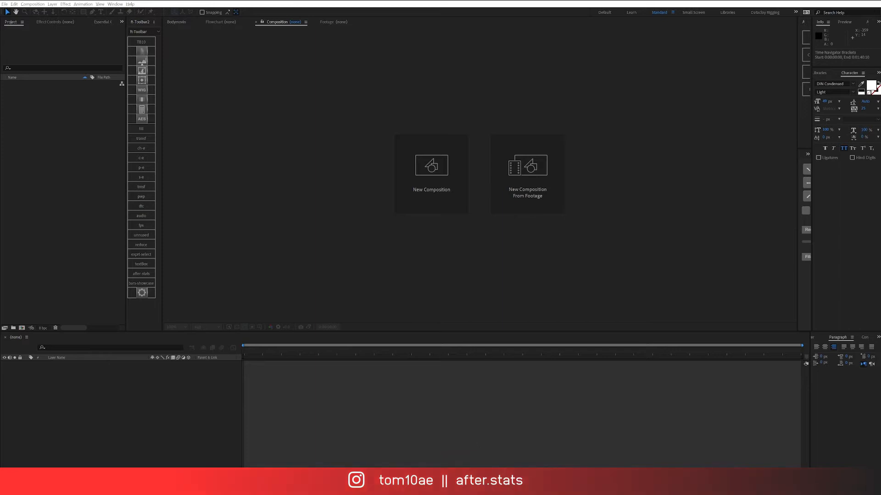
Switch to Brackets and review the two composition resolutions under compSettings in video-settings.json.
left_click(488, 486)
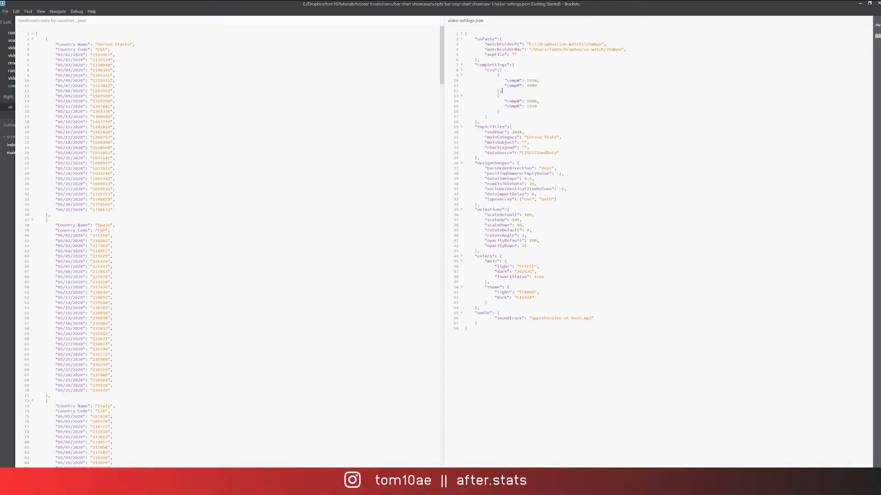
left_click_drag(482, 71, 500, 111)
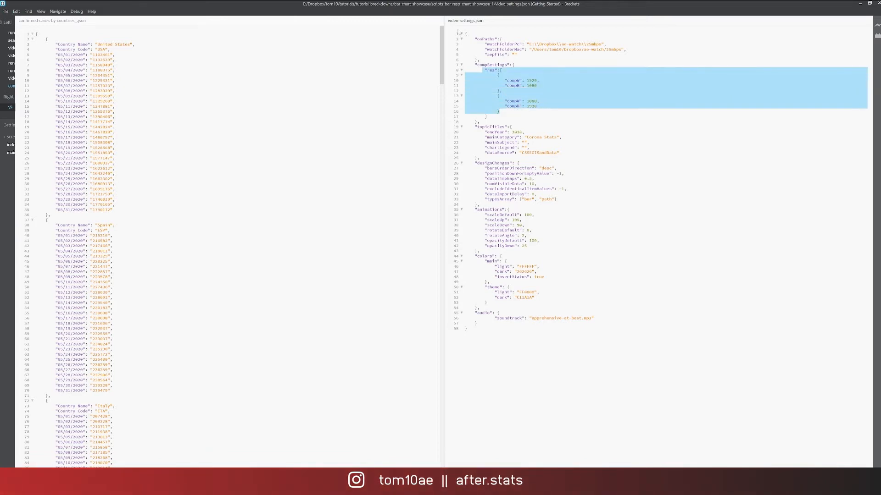
left_click(504, 96)
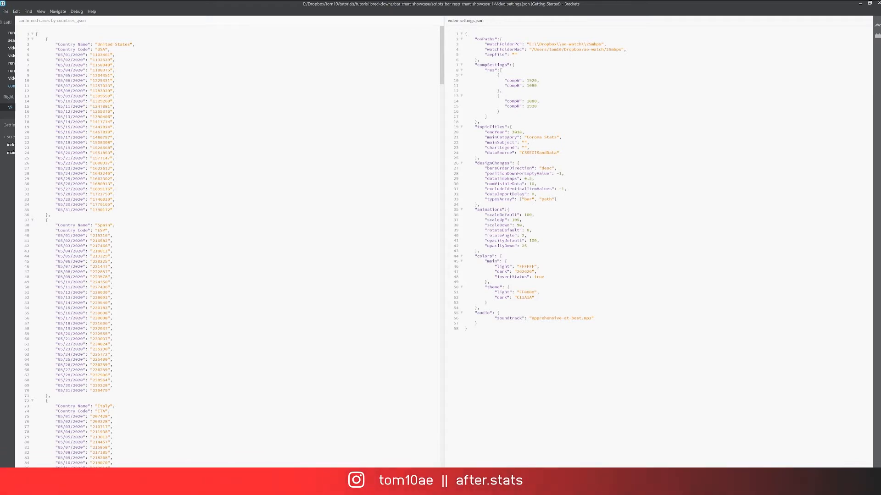
left_click_drag(504, 80, 537, 106)
left_click(537, 86)
left_click(537, 106)
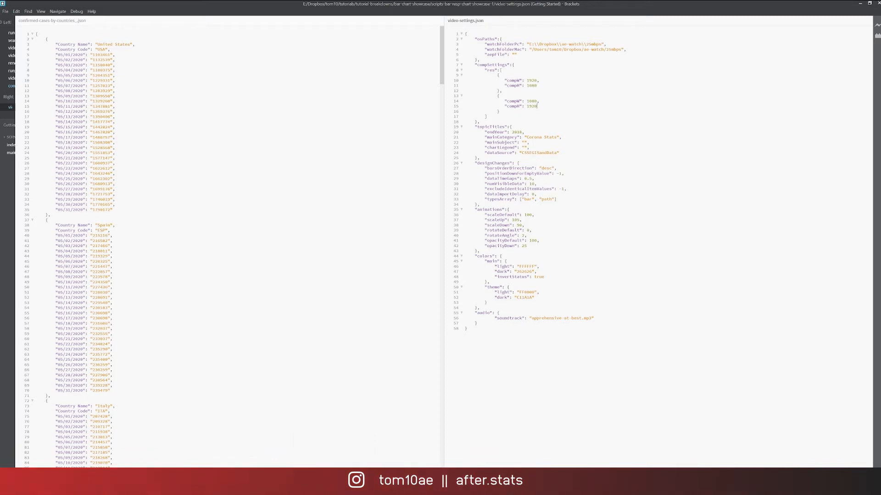
Check the watchFolderPc path in video-settings.json and look at the matching 25mbps folder in File Explorer.
left_click_drag(606, 44, 531, 44)
left_click(480, 60)
left_click(328, 488)
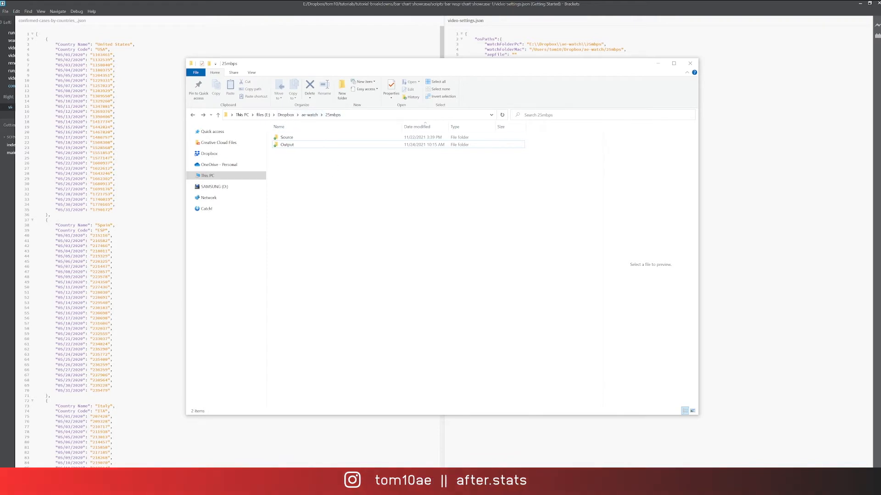
left_click(328, 487)
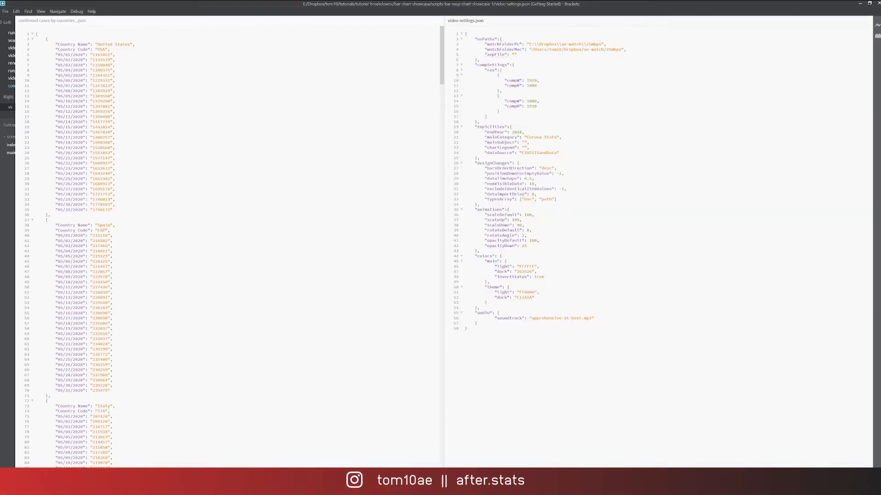
Run the bars-showcase script in After Effects and monitor the generated project files in the 25mbps folder.
left_click(331, 486)
left_click(147, 283)
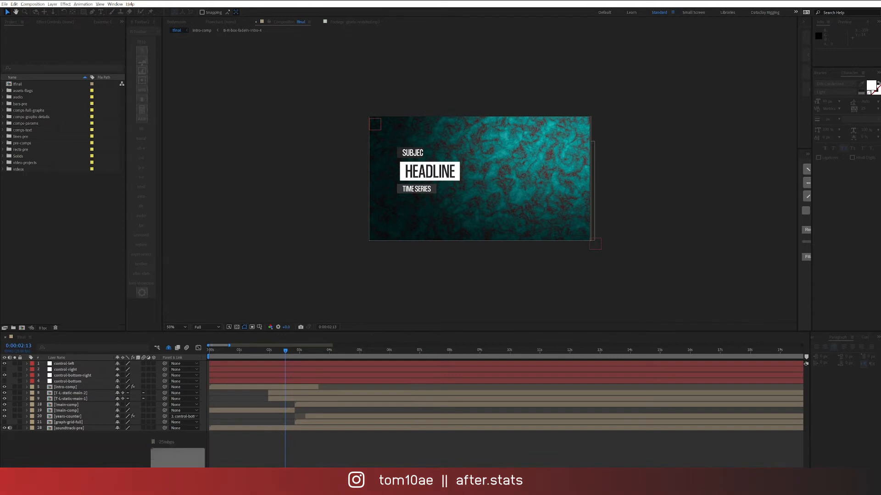
left_click(178, 488)
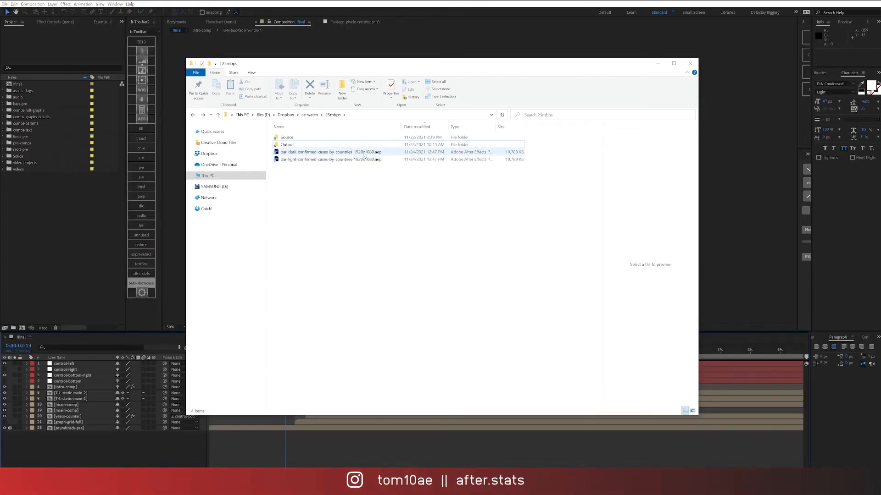
left_click_drag(400, 66, 468, 254)
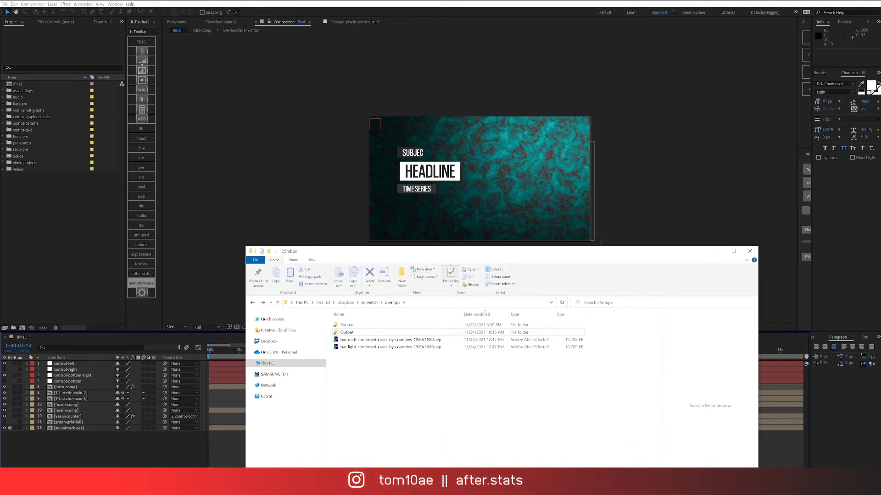
left_click_drag(454, 256, 451, 254)
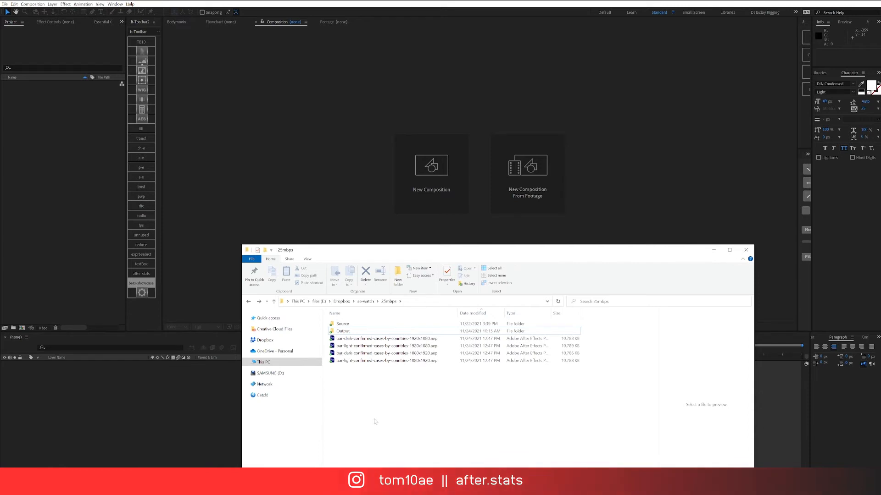
left_click_drag(413, 252, 364, 140)
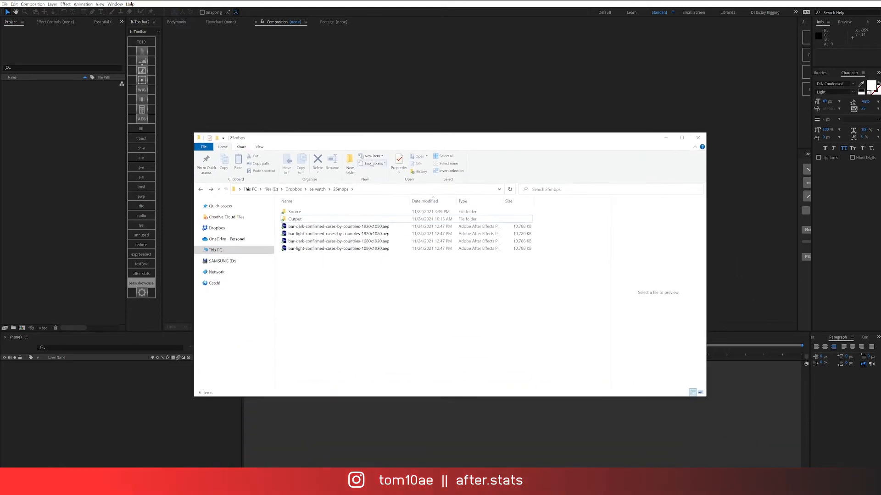
Open the dark and light 1920x1080 confirmed-cases-by-countries projects from the 25mbps folder to compare their charts.
double_click(323, 226)
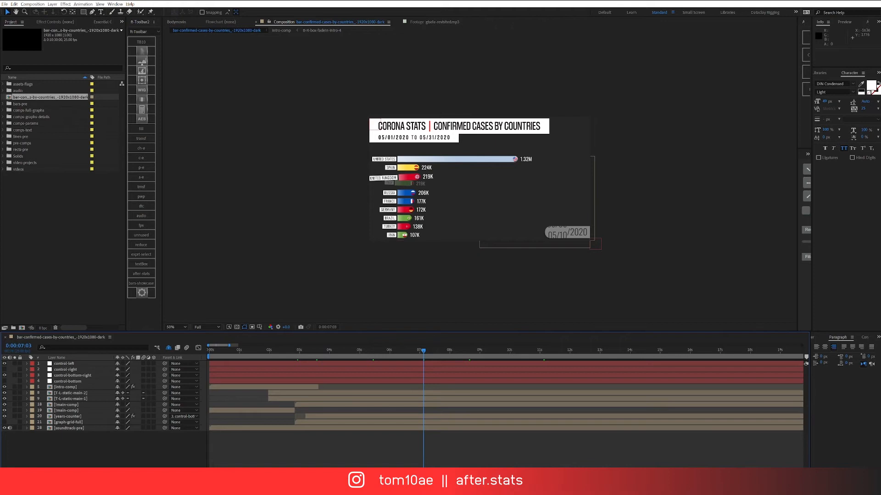
key("alt+Tab")
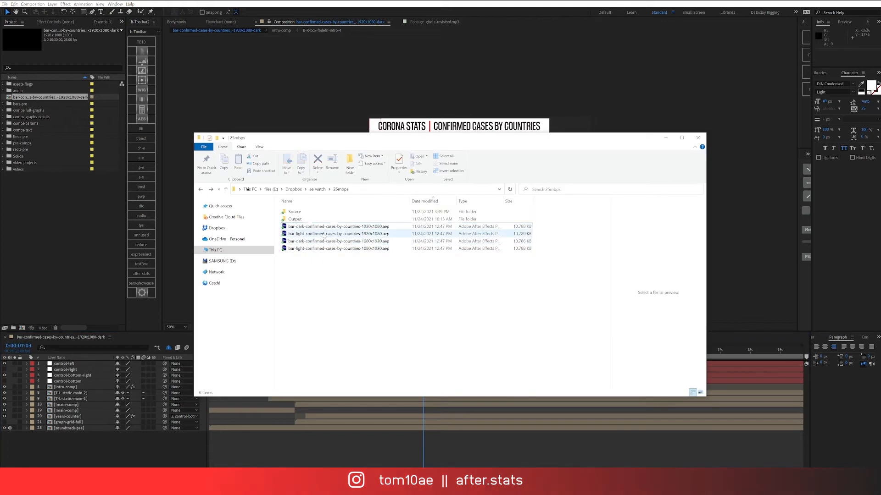
double_click(294, 234)
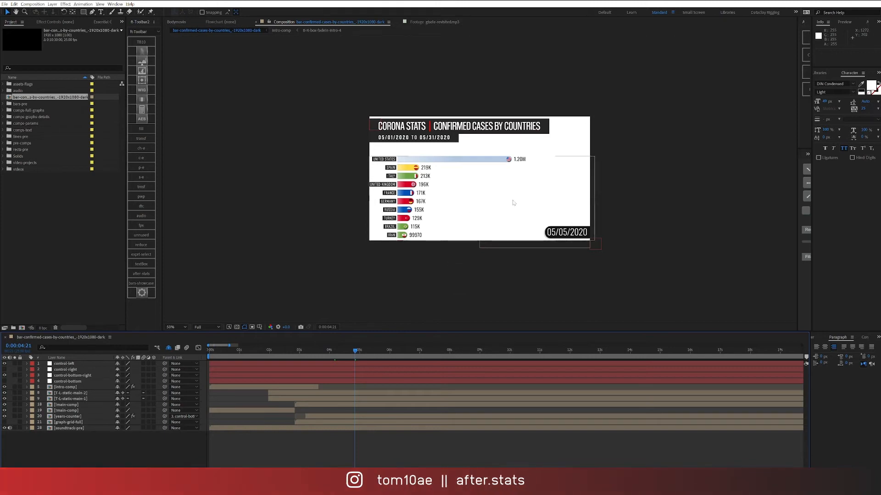
Open the dark 1080x1920 project from the 25mbps folder and scrub its timeline to 0:00:06:17.
key("alt+Tab")
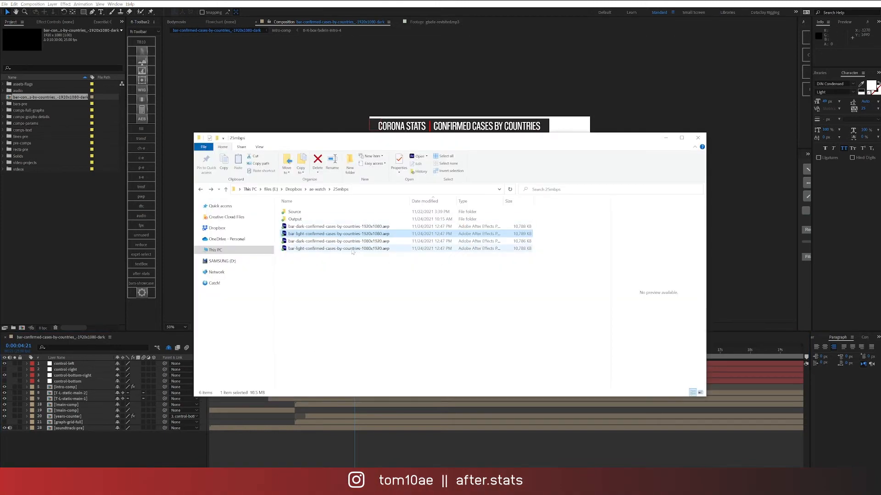
double_click(356, 242)
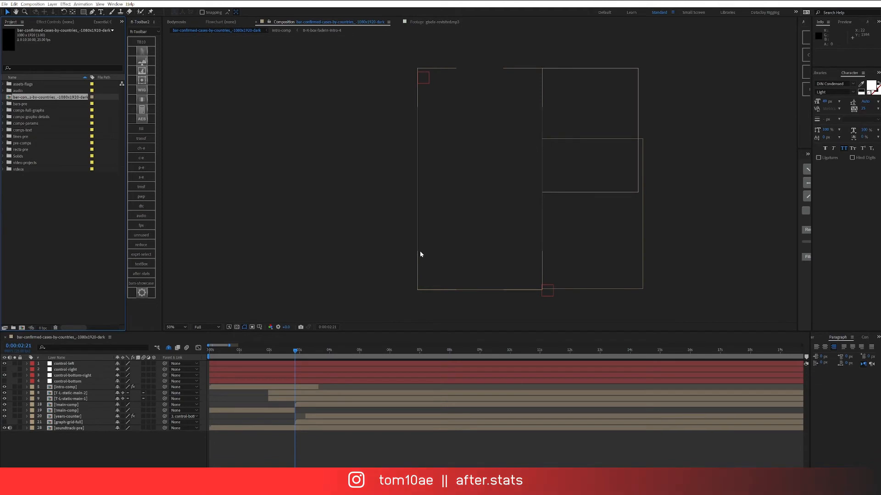
left_click_drag(300, 351, 410, 352)
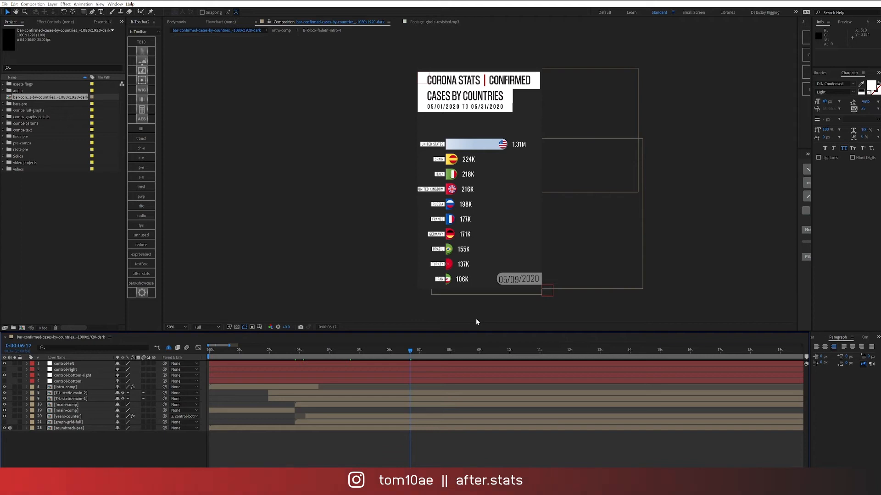
Duplicate the dark 1080x1920 main composition in the project, testing undo and redo of the duplication.
left_click(32, 226)
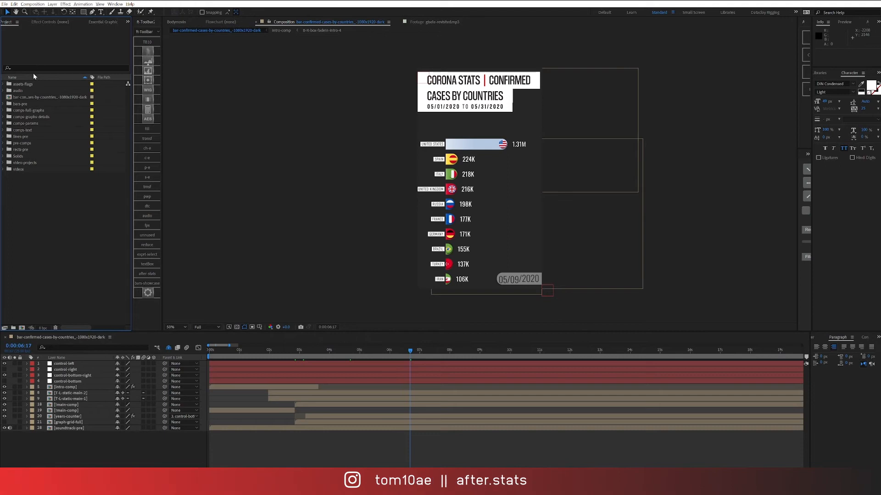
left_click(45, 98)
key("ctrl+d")
left_click(63, 215)
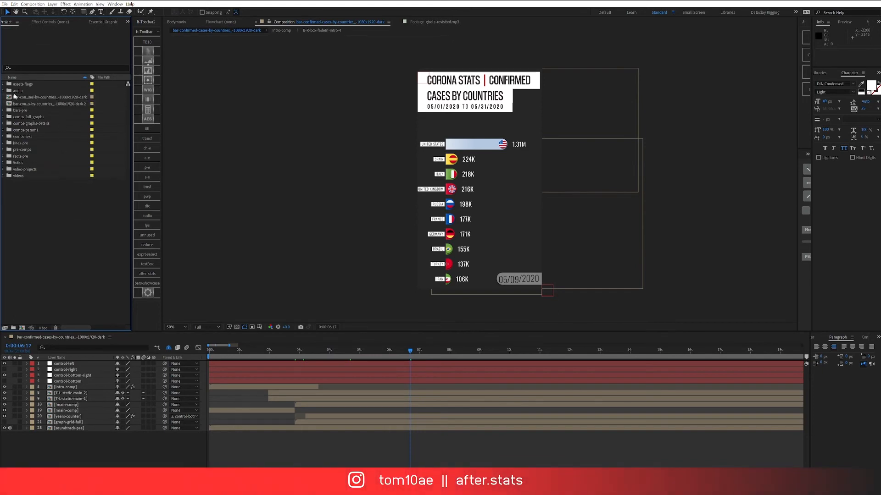
left_click(73, 105)
key("ctrl+z")
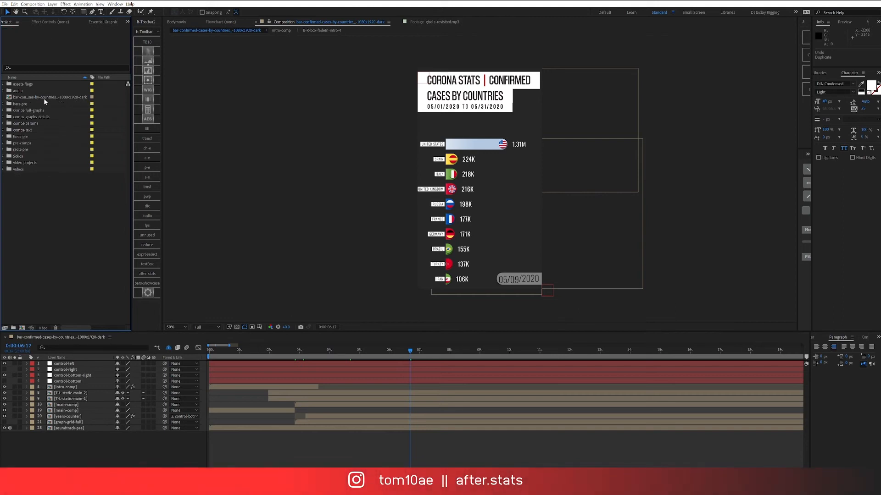
key("ctrl+shift+z")
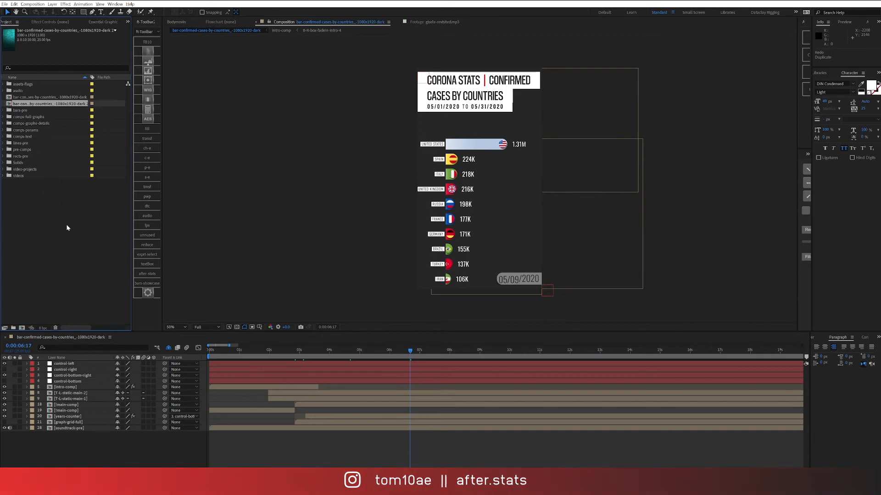
Open the original main composition's name for editing, leave it as is, and close the project without saving.
left_click(40, 98)
key("Return")
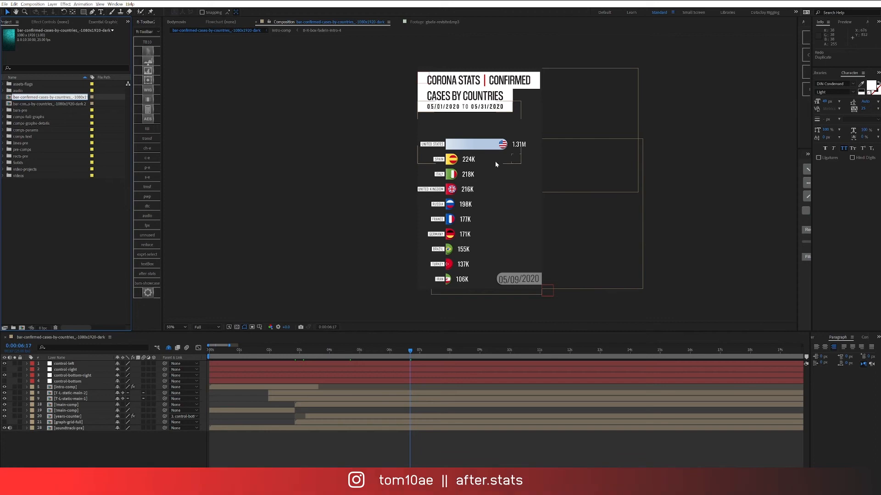
key("Return")
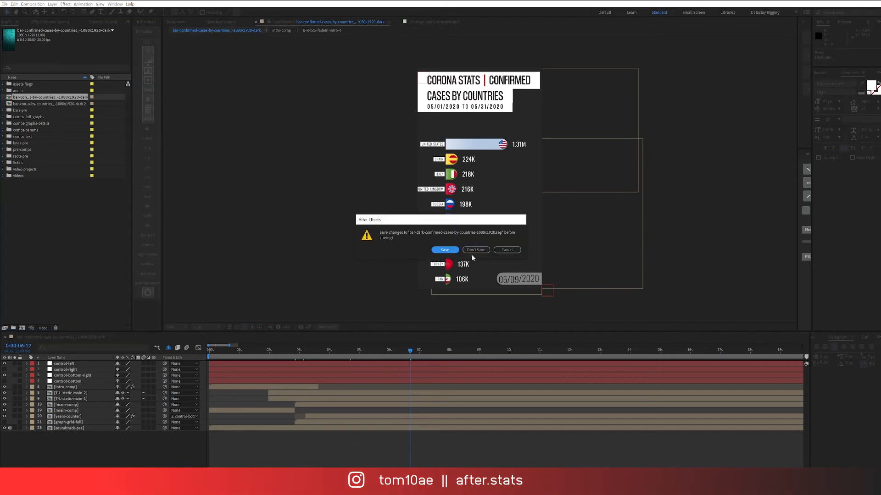
left_click(473, 251)
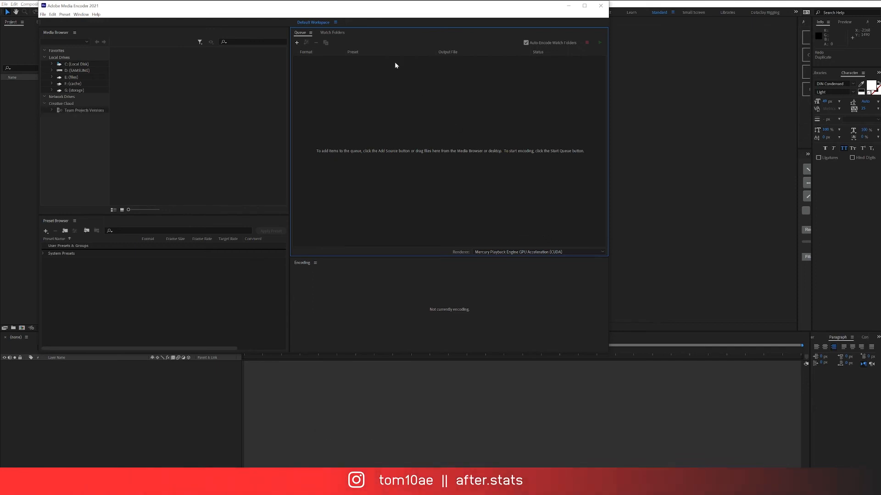
Turn off Auto-Encode Watch Folders in Media Encoder and bring up the 25mbps folder.
left_click(526, 43)
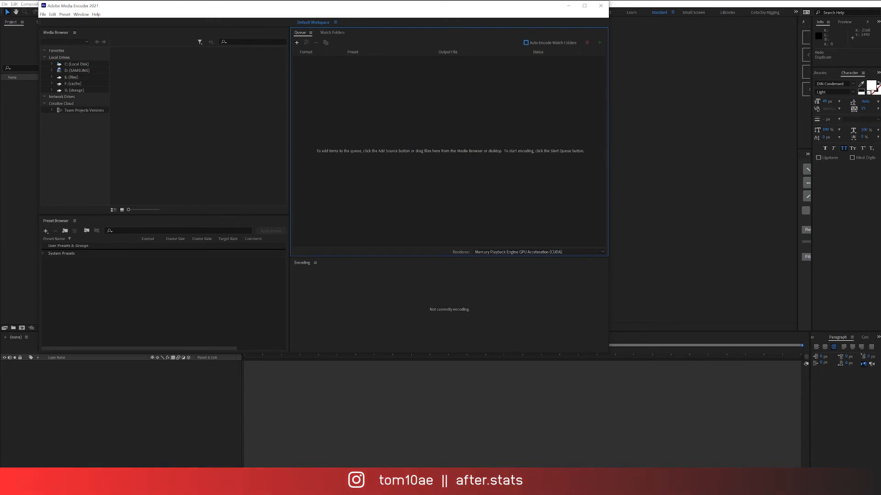
left_click(183, 486)
left_click(363, 280)
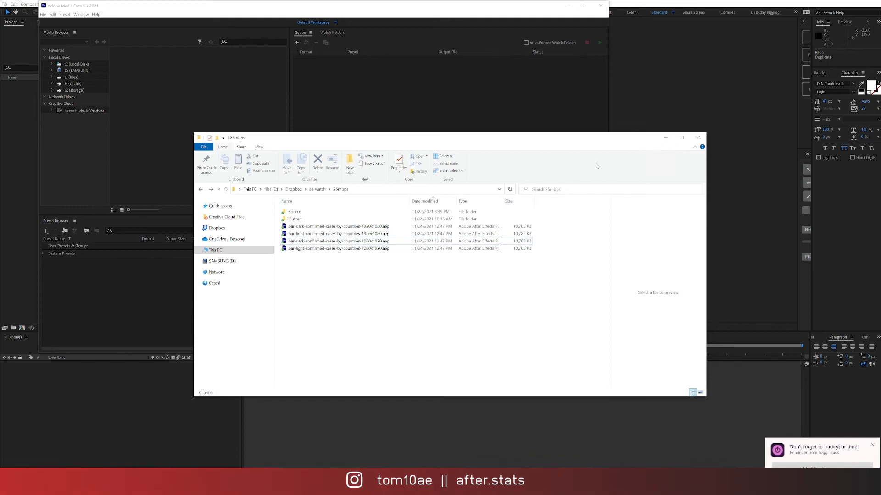
Review the watch folders configured in Media Encoder and return to the encoding queue.
left_click(375, 88)
left_click(332, 32)
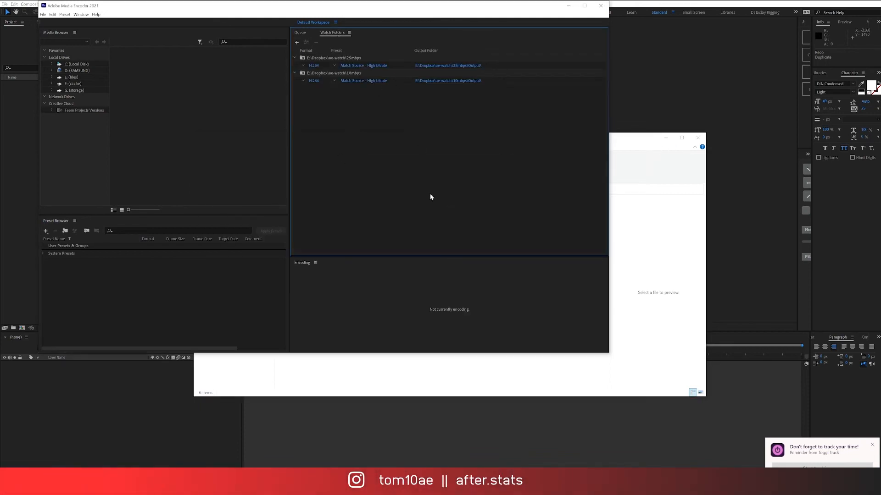
left_click(301, 33)
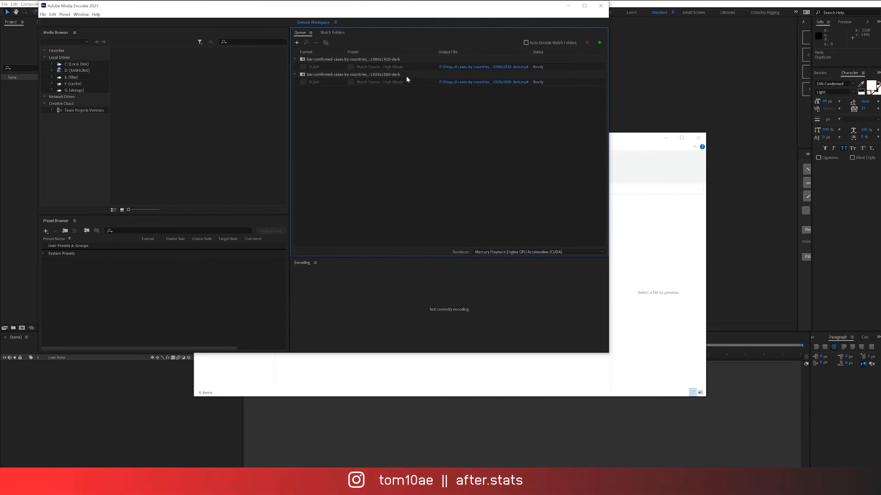
Compare the project files in the 25mbps folder with the compositions added to the encoding queue.
left_click(649, 140)
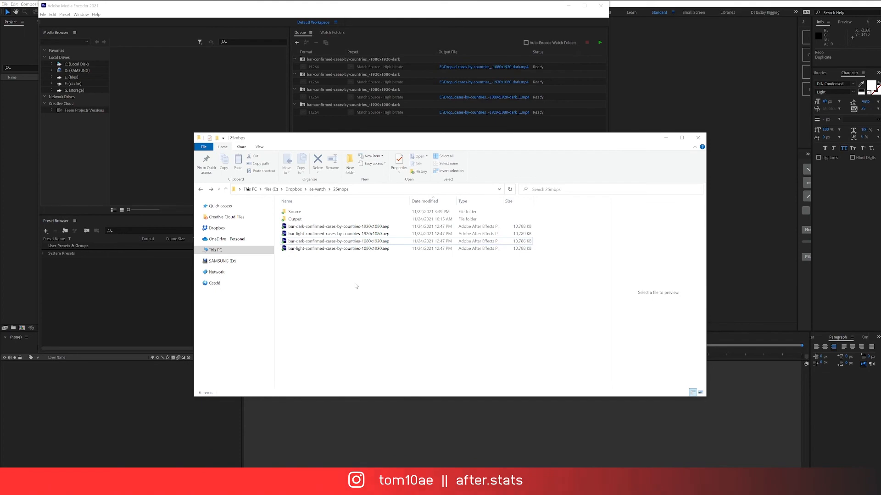
left_click(372, 125)
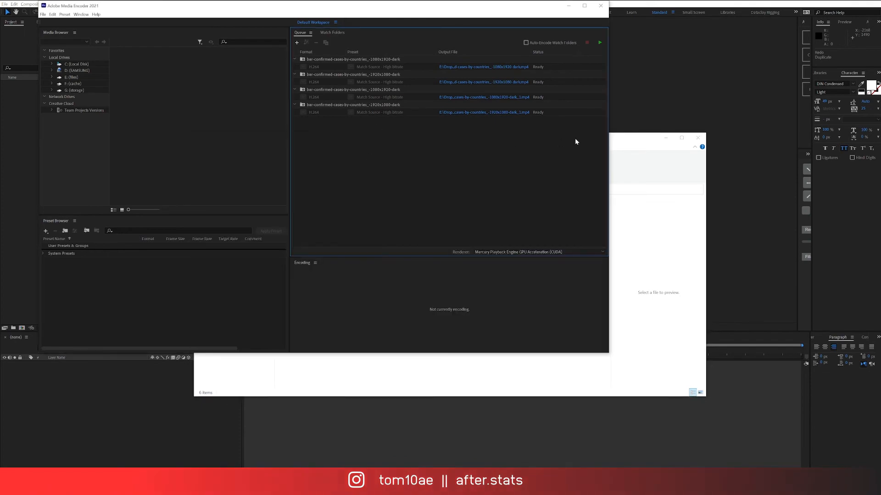
left_click(618, 140)
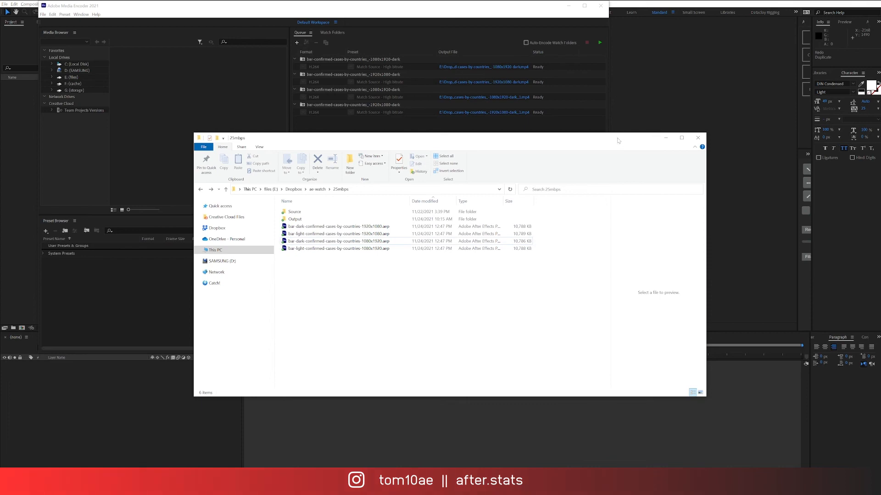
Try to remove all four bar-confirmed-cases-by-countries entries from the Media Encoder queue.
left_click(370, 119)
left_click_drag(379, 122, 321, 54)
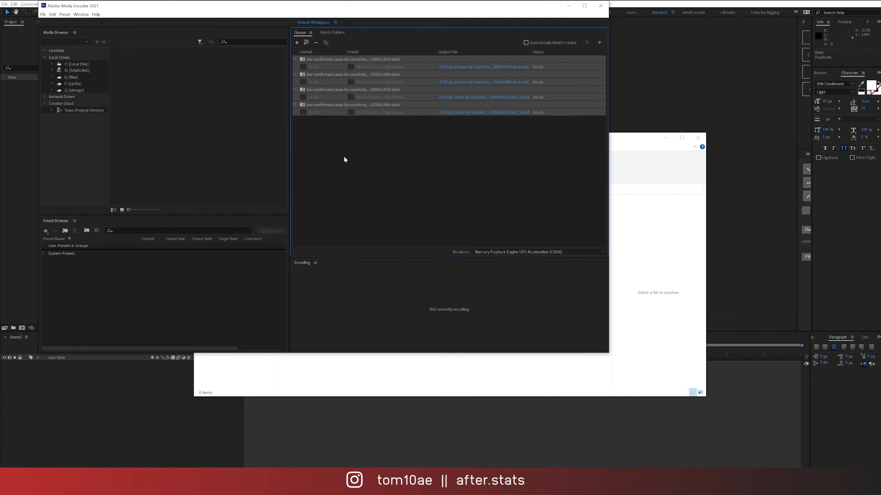
key("Delete")
left_click(389, 203)
left_click(461, 154)
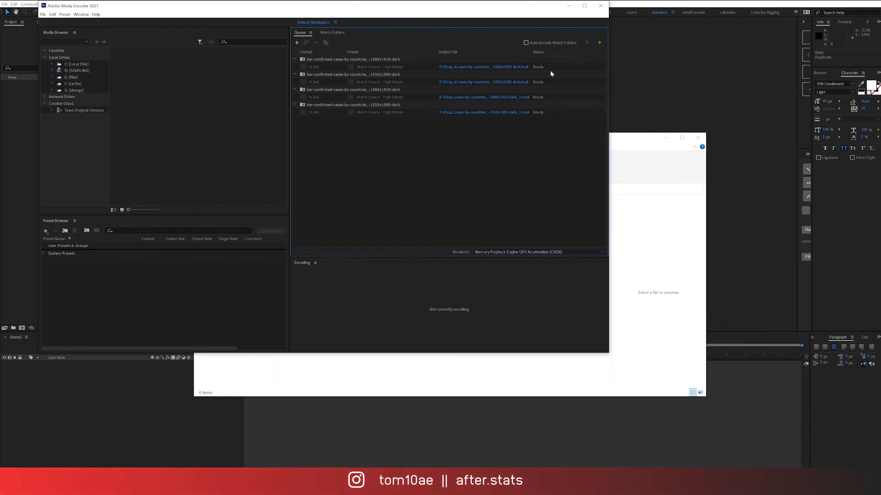
Select the output of the last 1920x1080-dark composition in the queue.
left_click(392, 107)
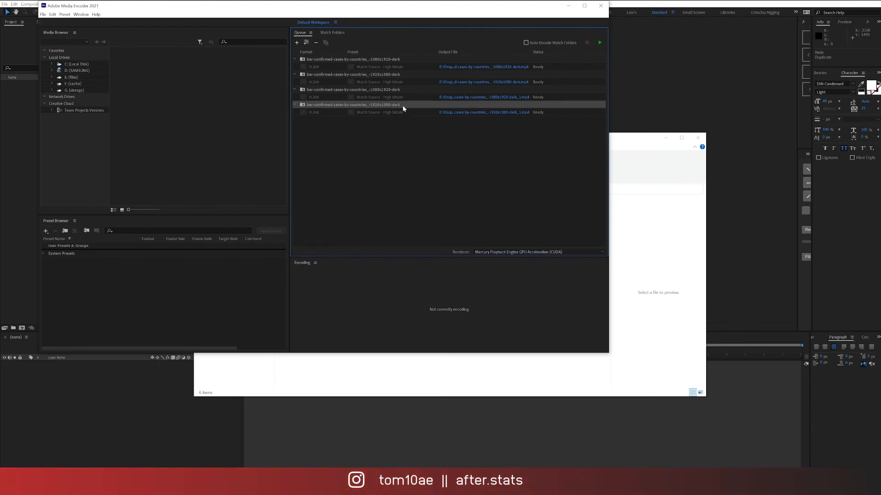
left_click(414, 114)
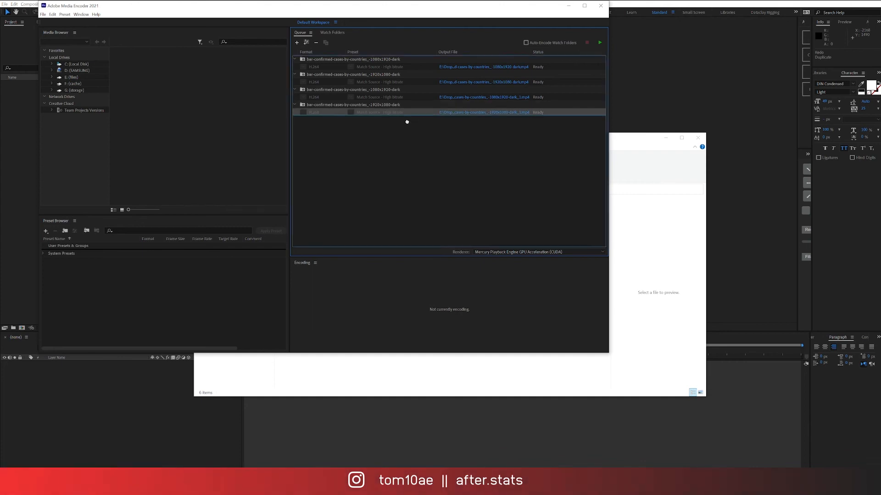
Try to remove the output of the last 1920x1080-dark composition from the encoding queue, collapsing and expanding its entry.
key("Delete")
left_click(372, 107)
left_click(293, 105)
left_click(367, 116)
left_click(294, 104)
left_click(421, 113)
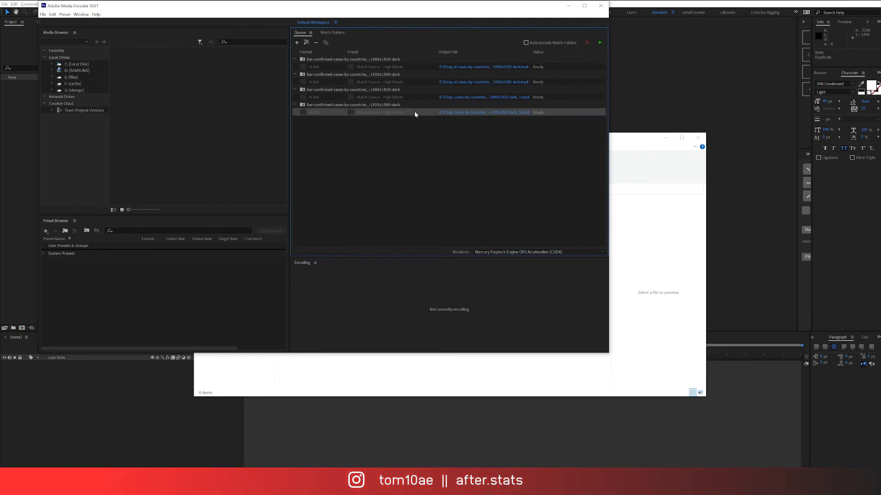
key("Delete")
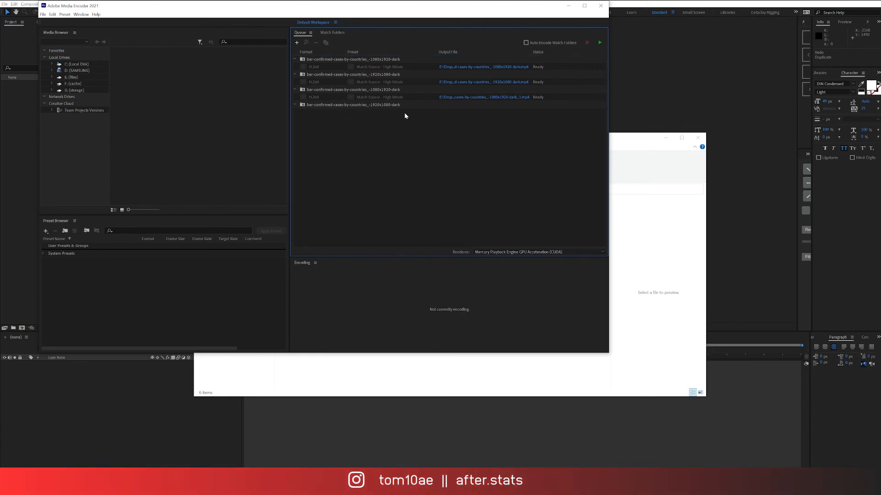
left_click(294, 105)
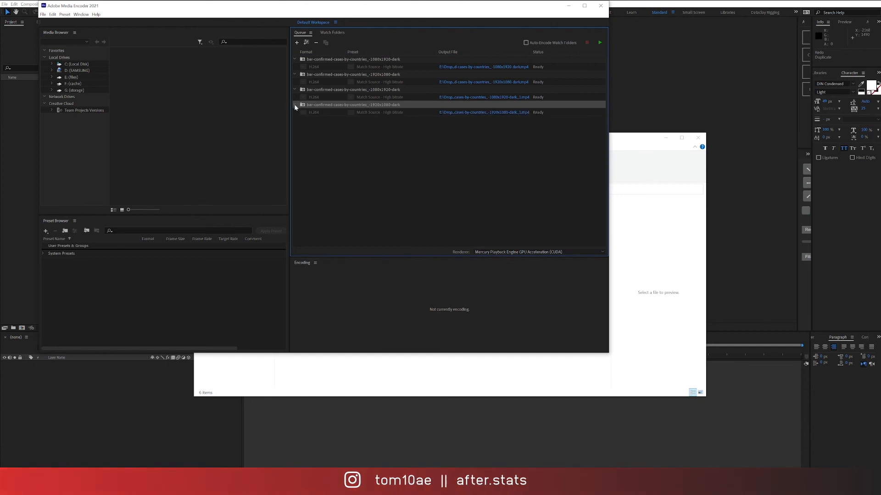
left_click(420, 119)
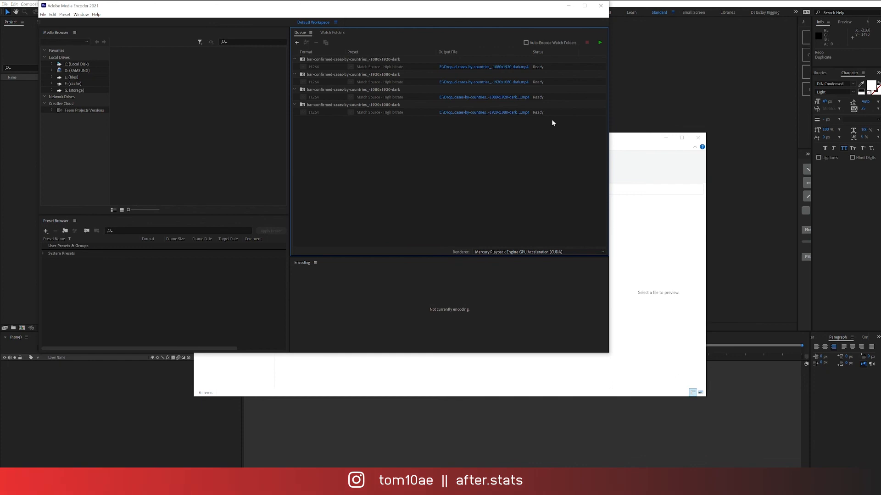
Remove all bar-confirmed-cases-by-countries compositions from the encoding queue and close Media Encoder.
left_click_drag(348, 159, 317, 53)
key("Delete")
key("Return")
left_click(606, 6)
Permanently delete the four dark and light bar chart project files from the 25mbps watch folder, keeping Source and Output.
left_click_drag(359, 285, 299, 224)
key("shift+Delete")
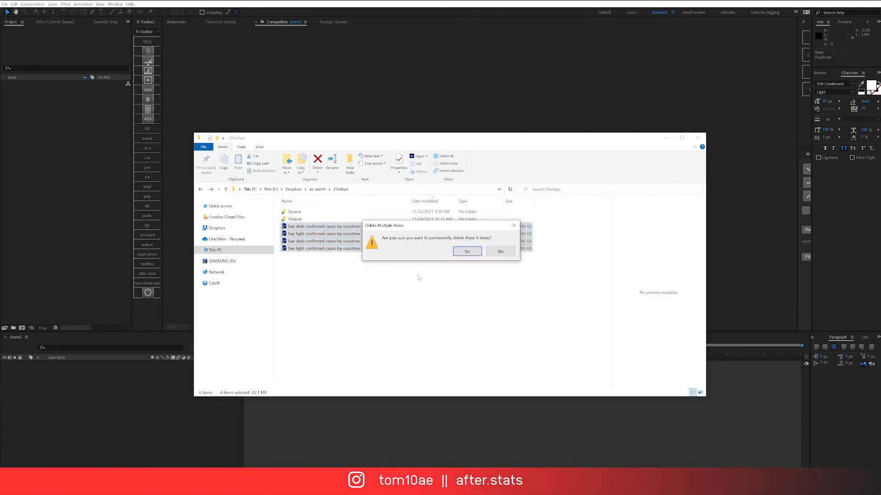
key("Return")
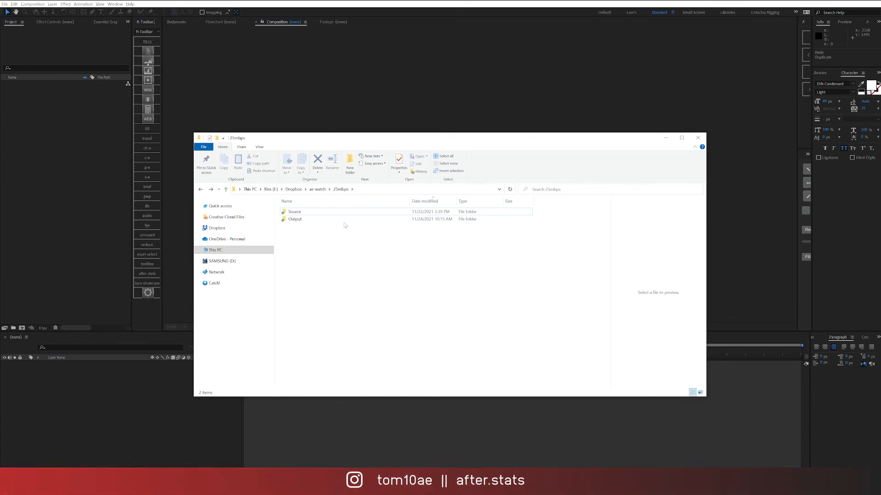
Switch to After Effects and examine the composition command for adding to the Adobe Media Encoder queue without running it.
left_click(244, 46)
left_click(42, 3)
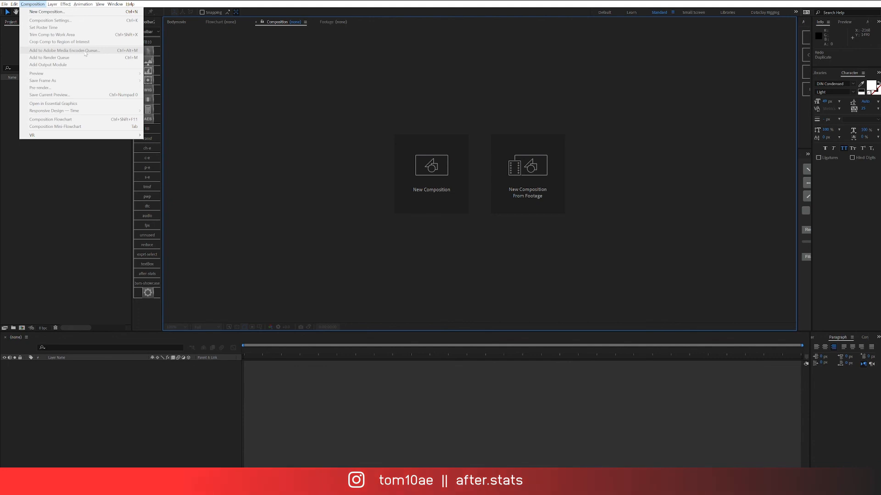
left_click(328, 447)
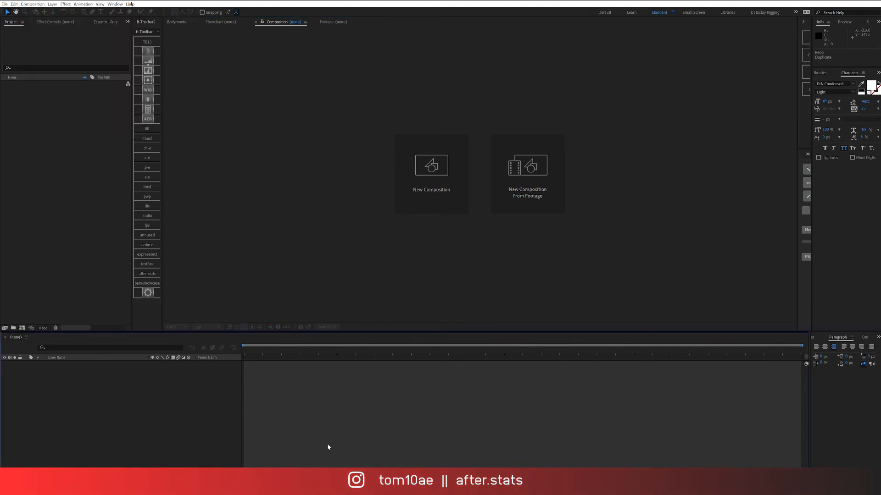